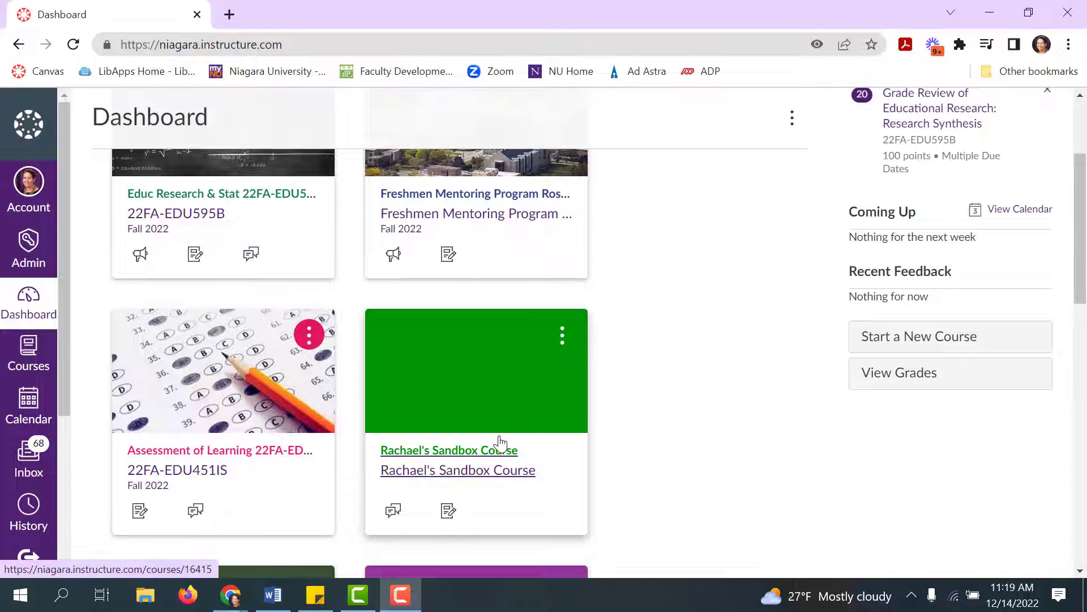
Open the Sandbox Course and scroll its navigation down to Zoom LTI 1.3.
click(500, 442)
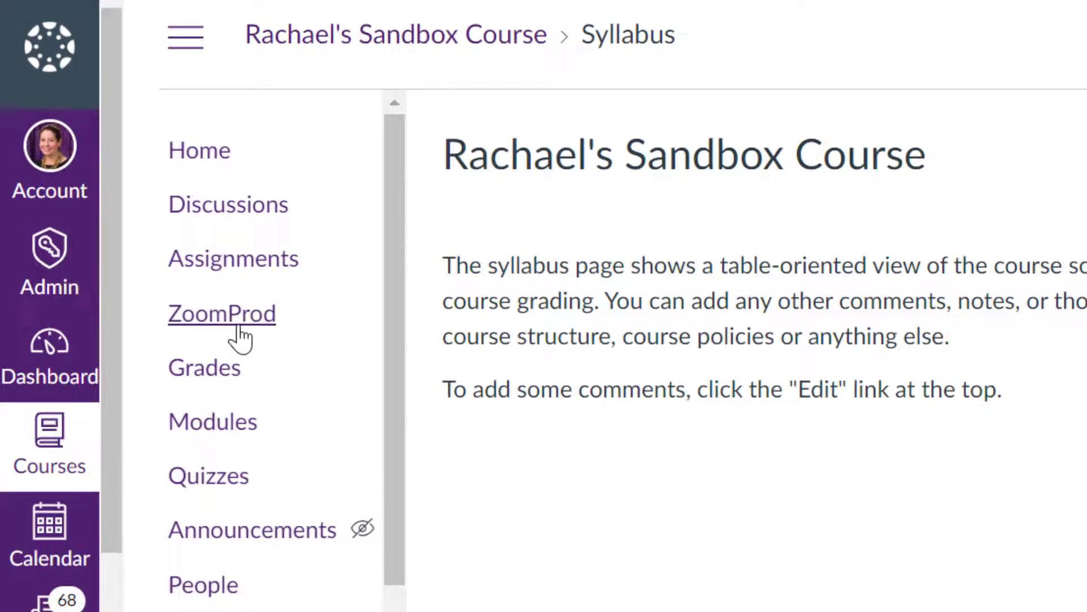
scroll(234, 506, down, 6)
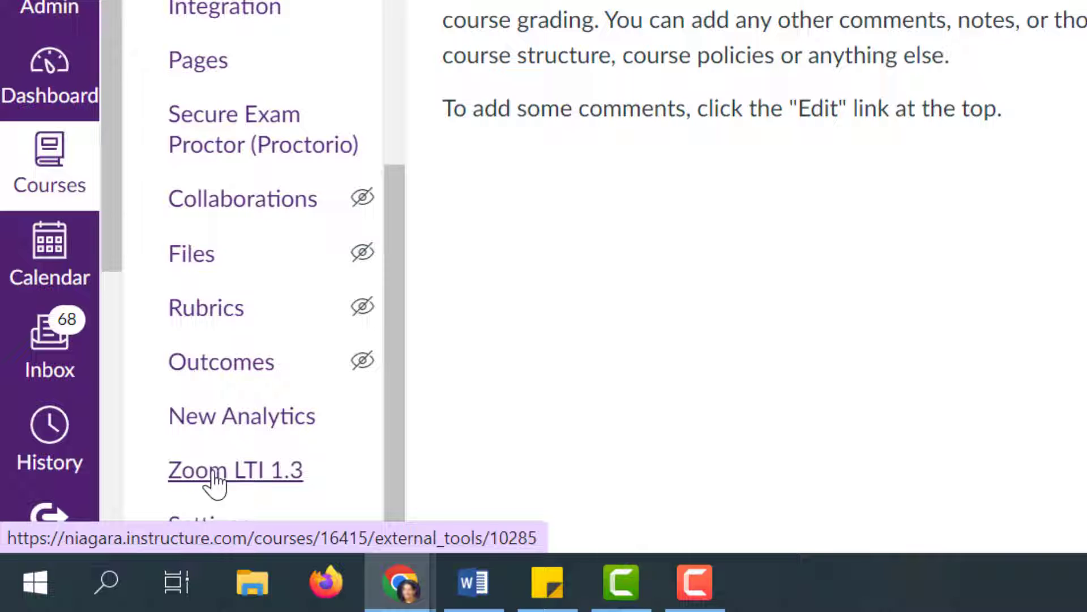
Launch Zoom LTI 1.3, then browse Previous Meetings, Personal Meeting Room and Cloud Recordings, and open the three-dot menu.
click(249, 480)
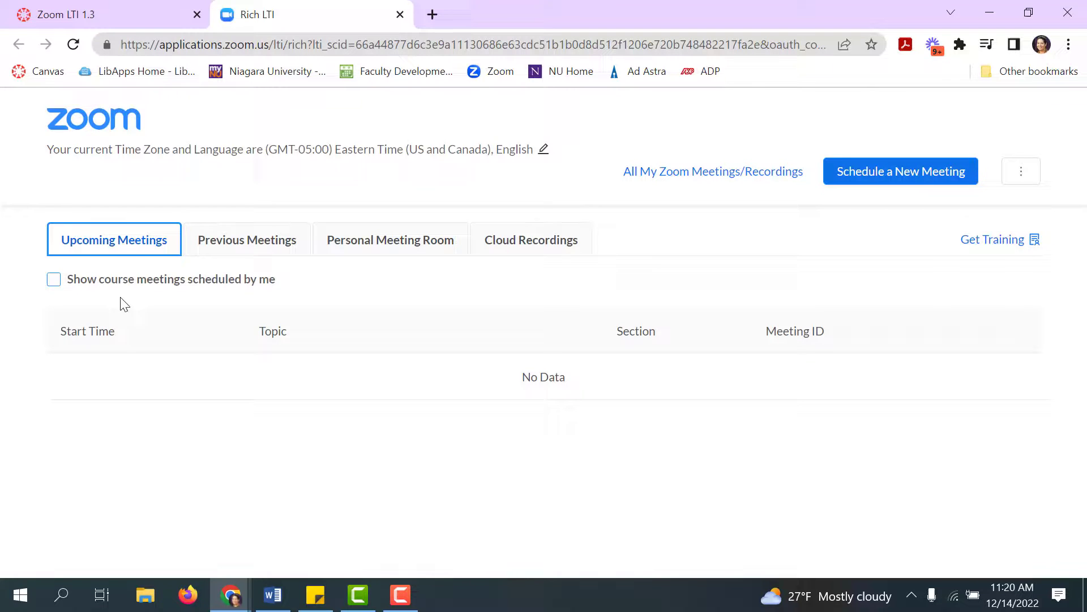
click(242, 249)
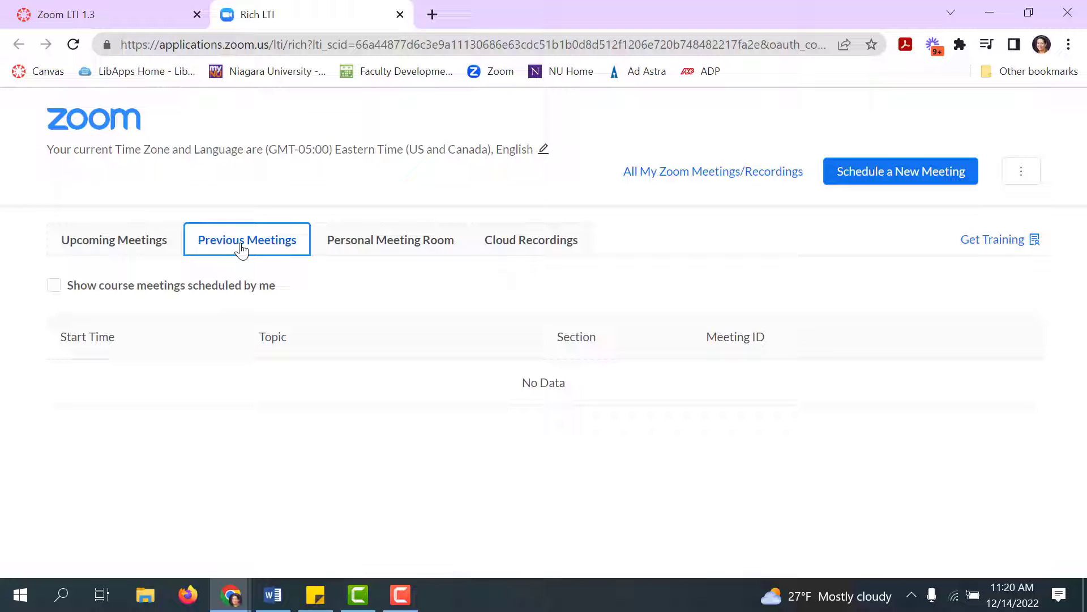
click(394, 249)
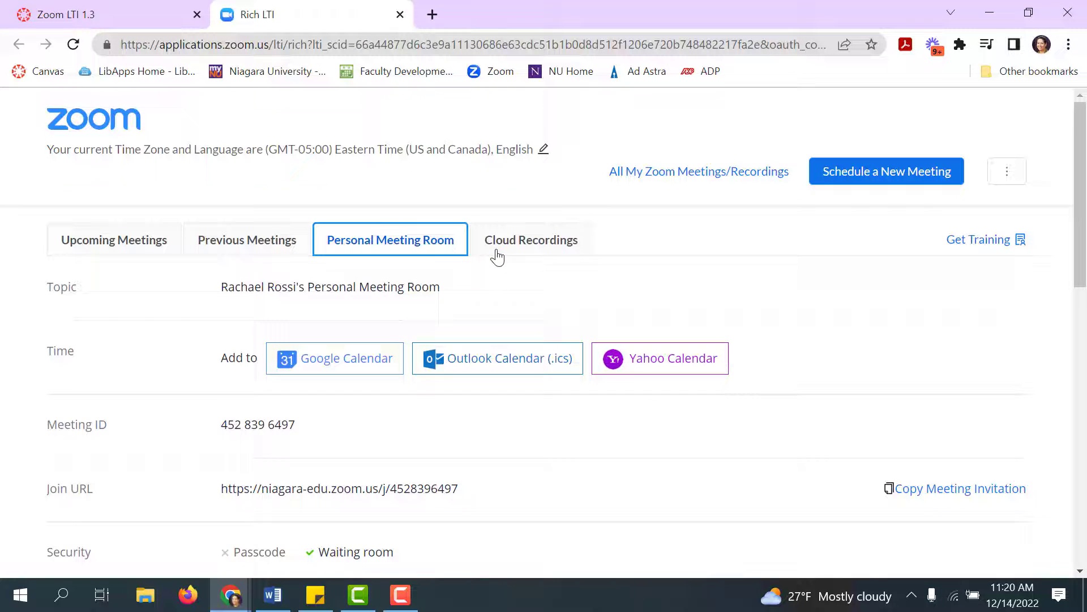
click(541, 247)
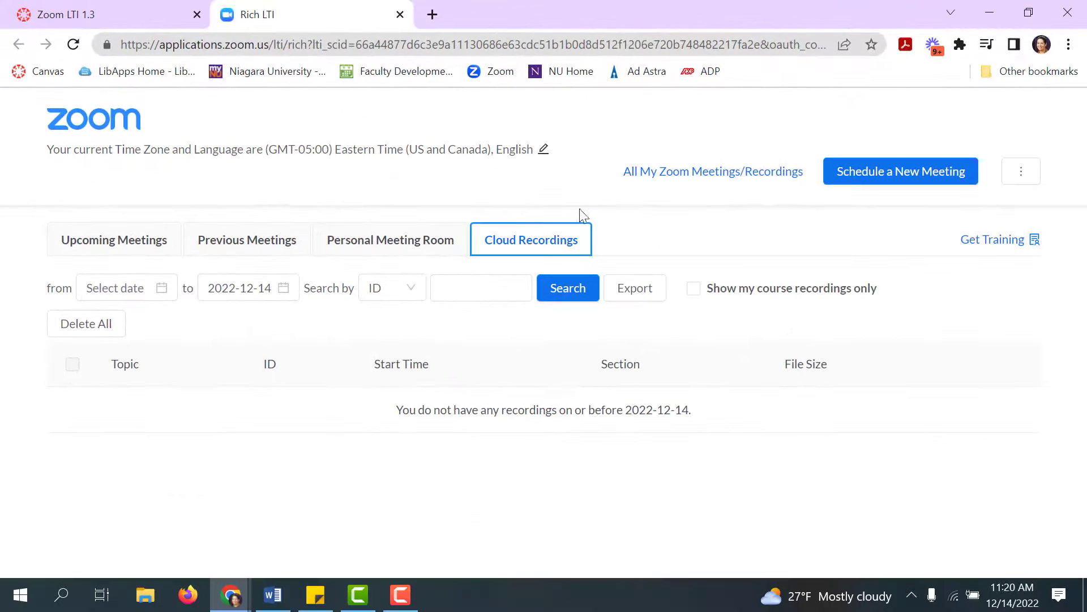
click(904, 303)
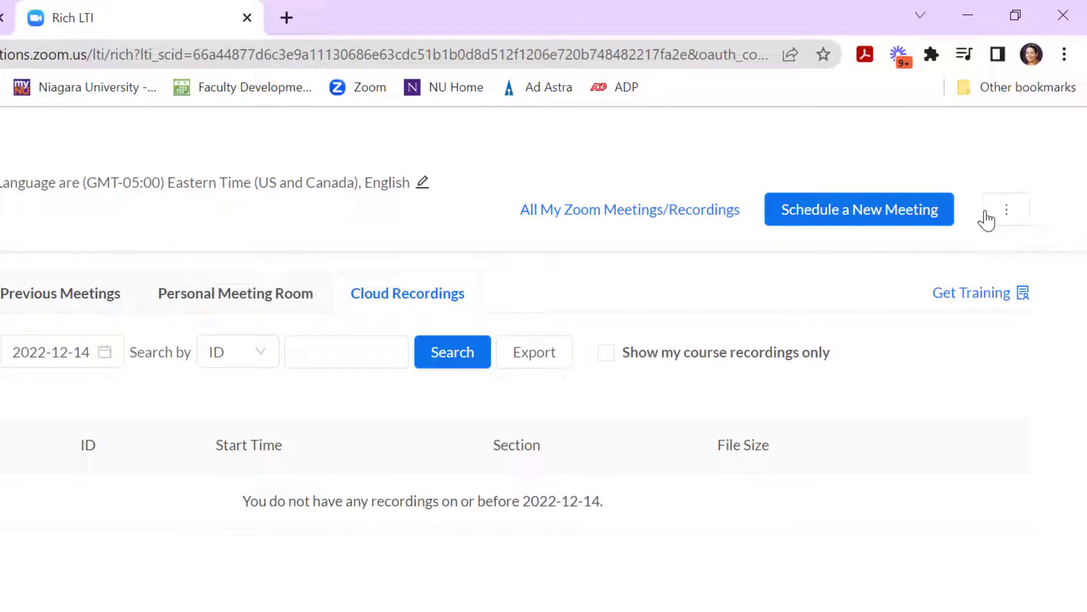
click(986, 278)
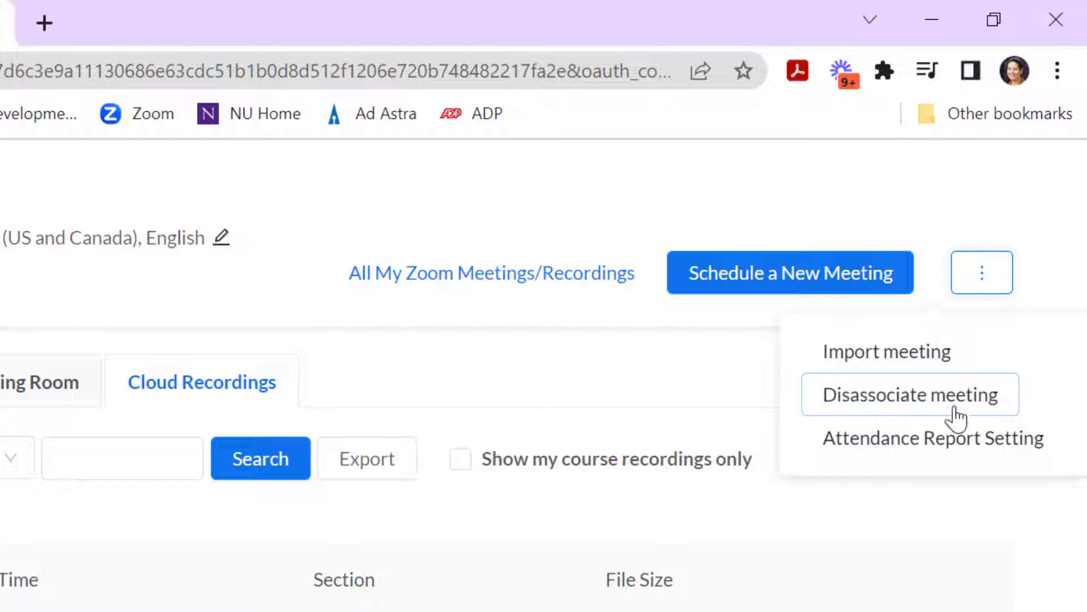
click(956, 439)
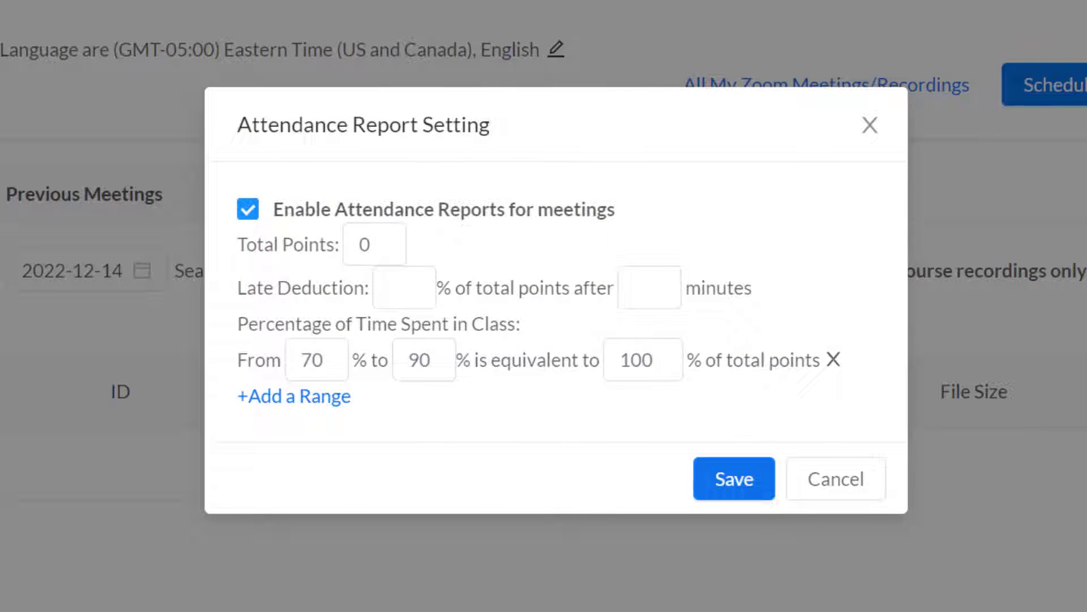
click(359, 244)
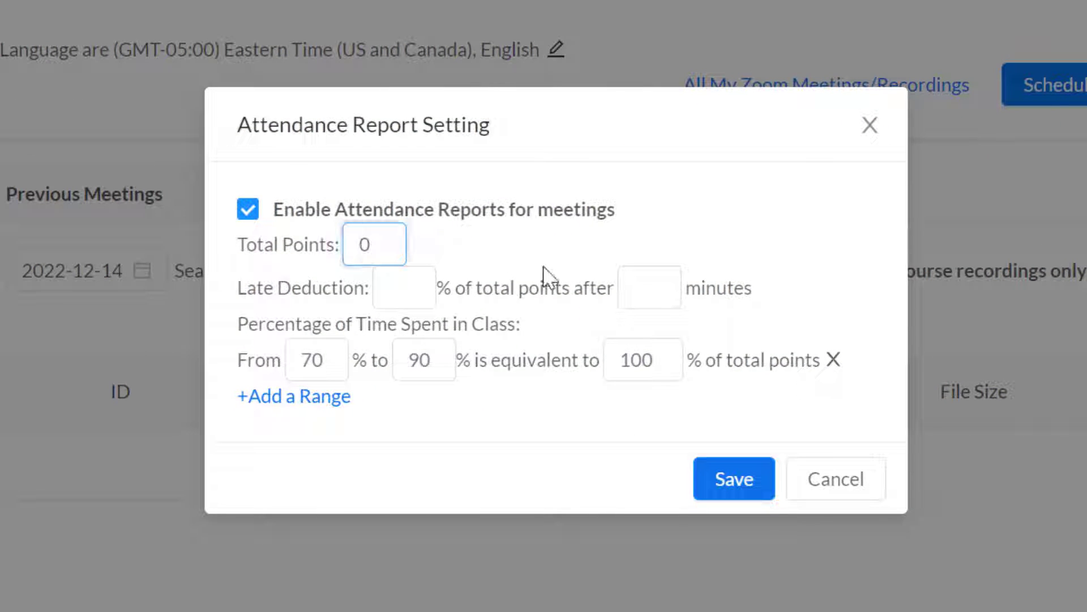
text(01)
key(BackSpace)
key(BackSpace)
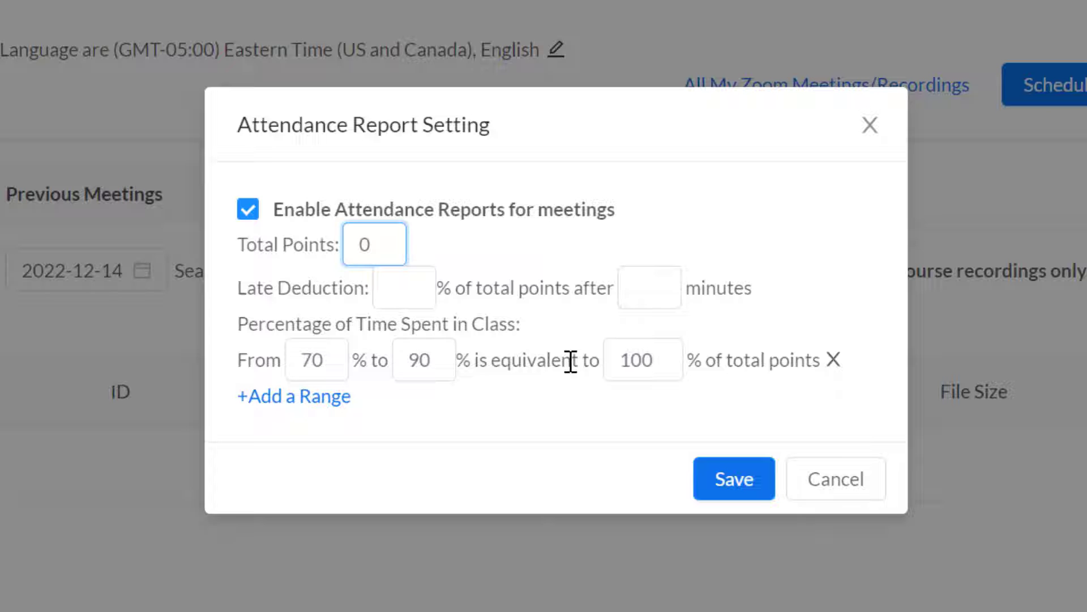
click(871, 485)
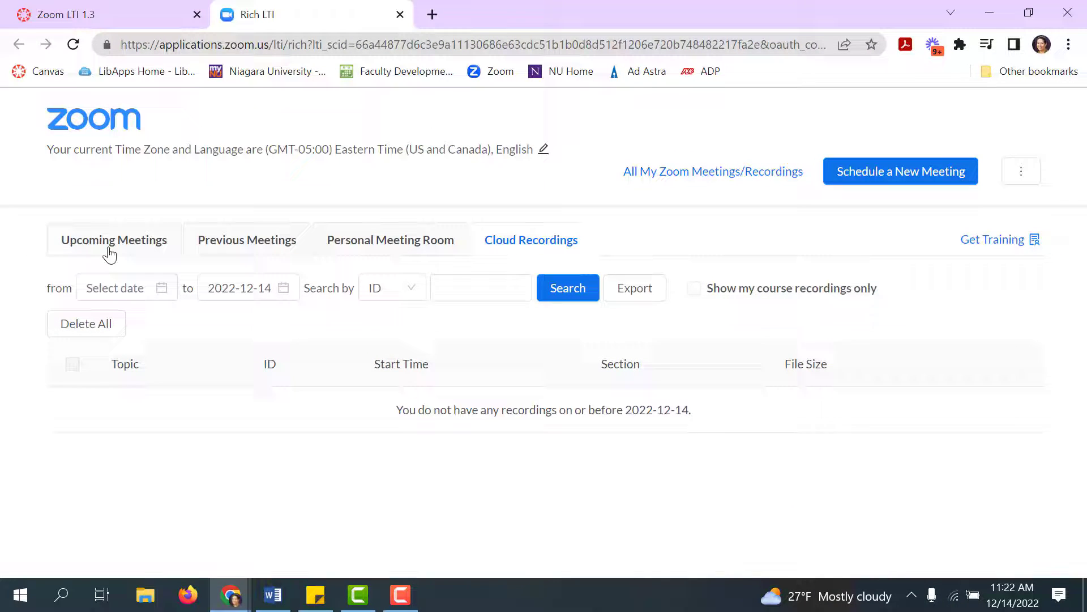
Start scheduling a new course meeting from the Upcoming Meetings list.
click(88, 238)
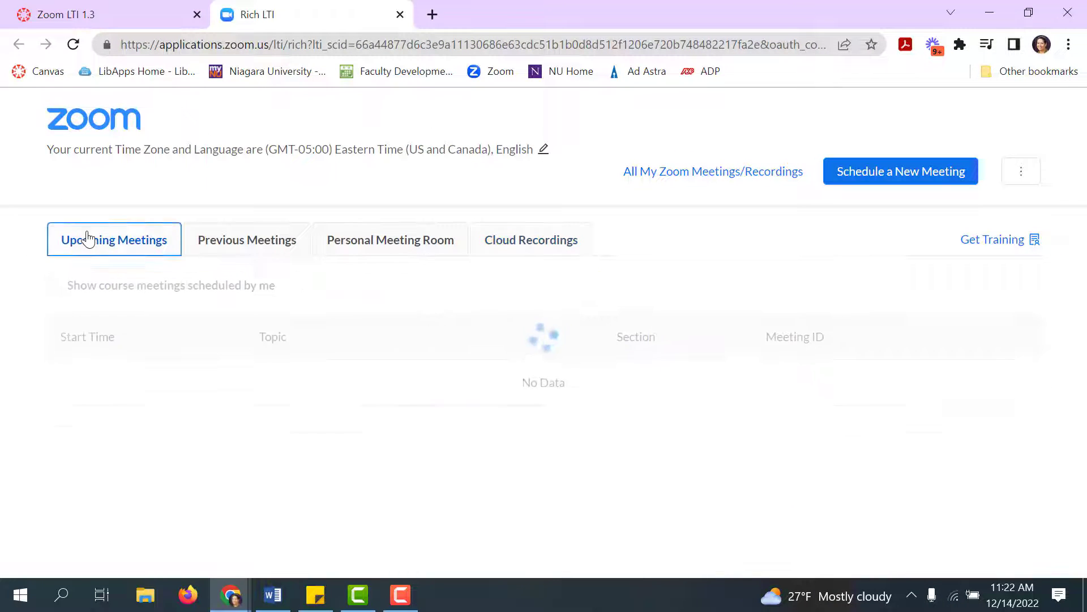
click(891, 181)
scroll(340, 216, down, 1)
click(240, 174)
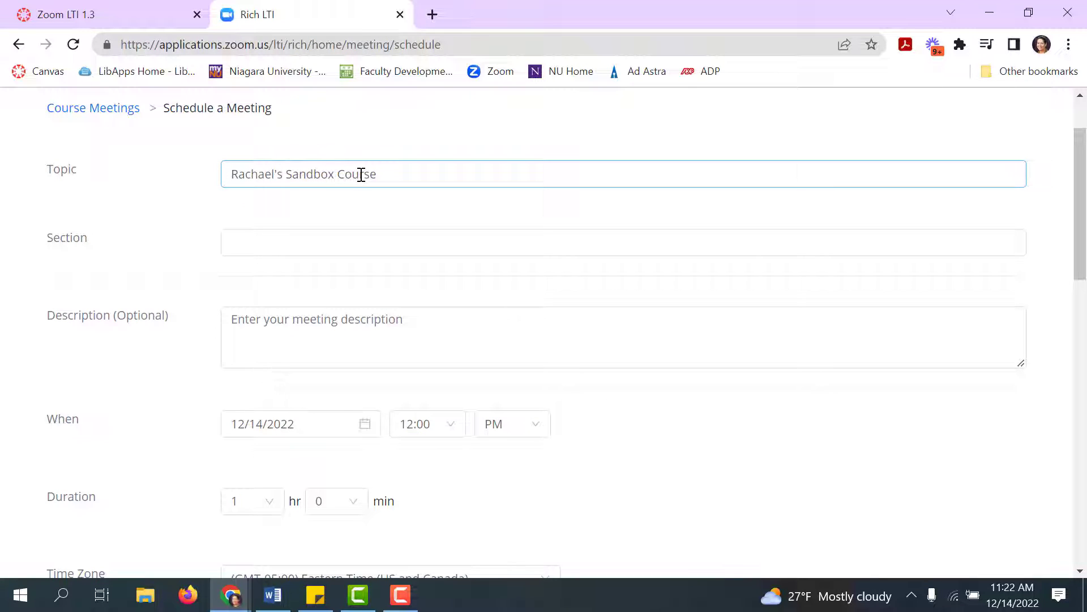
scroll(294, 322, down, 1)
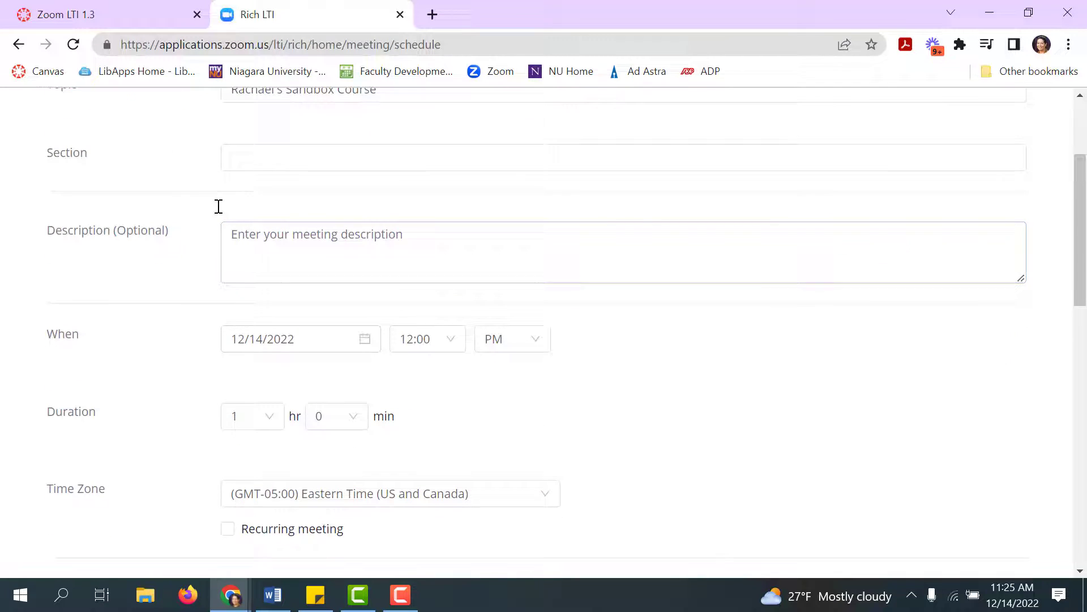
scroll(221, 259, down, 1)
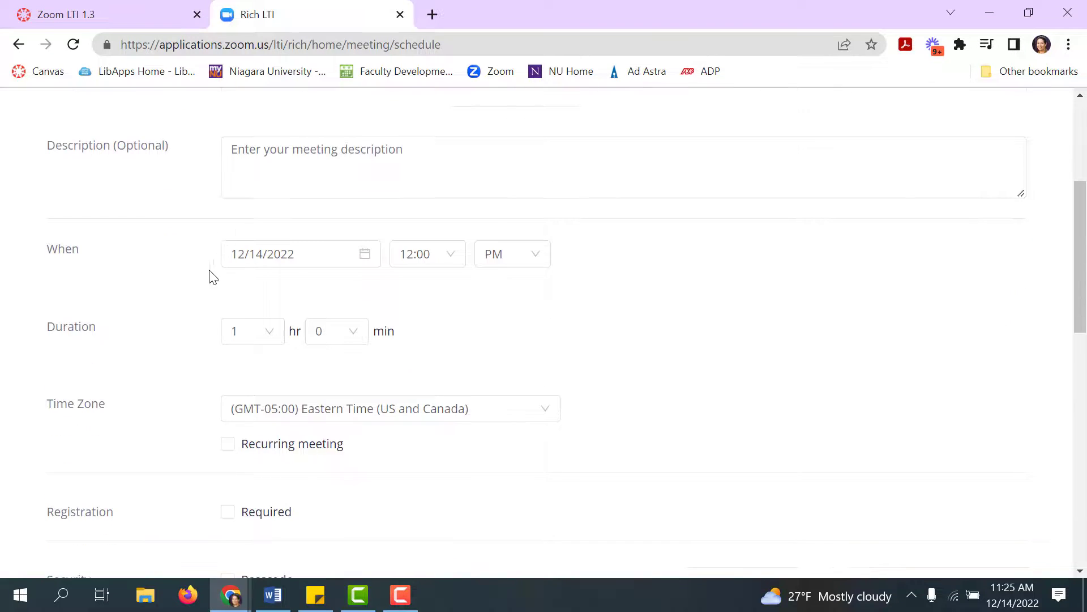
Set the meeting to start on 12/19/2022 at 12:10 PM.
click(328, 258)
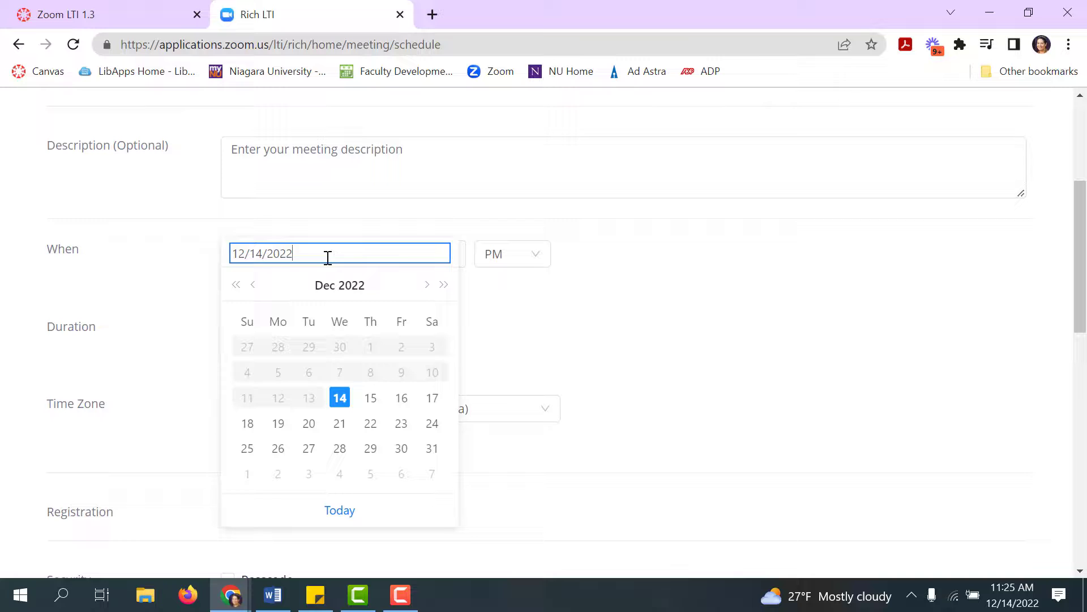
click(279, 426)
scroll(517, 297, down, 2)
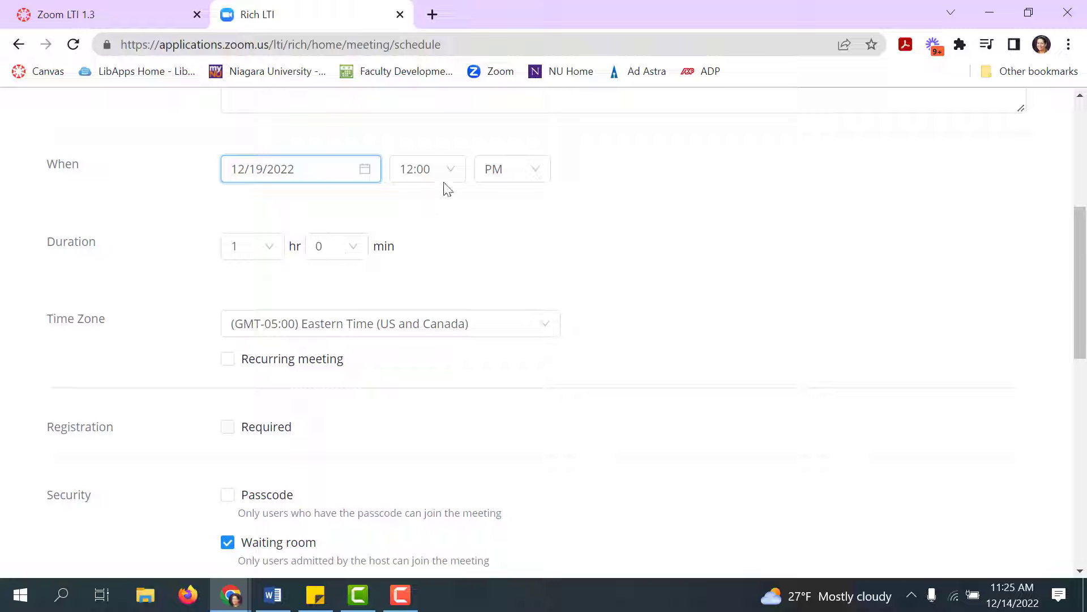
click(418, 166)
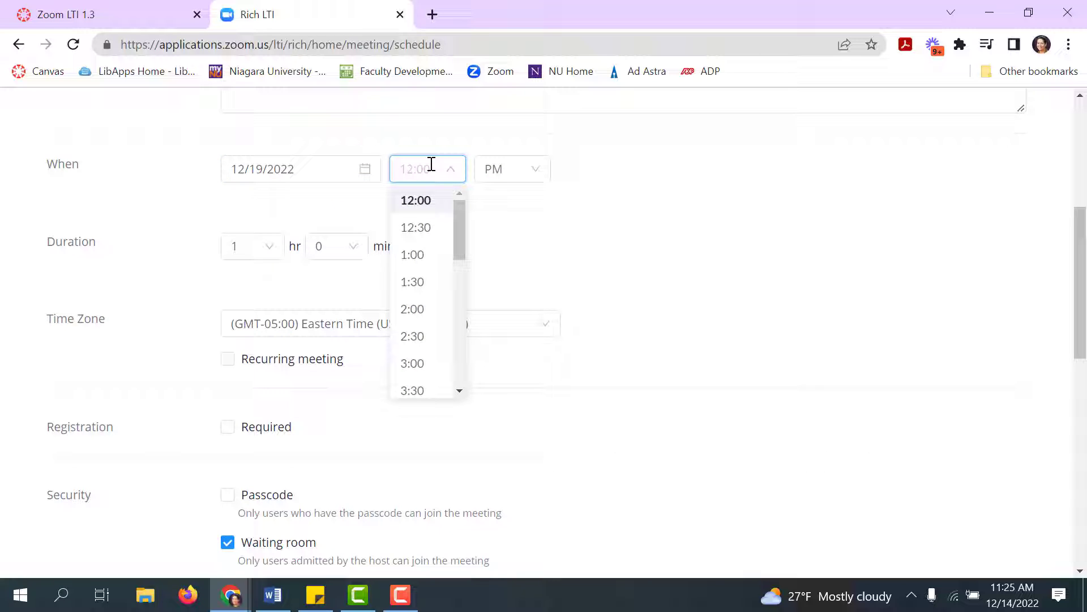
text(12)
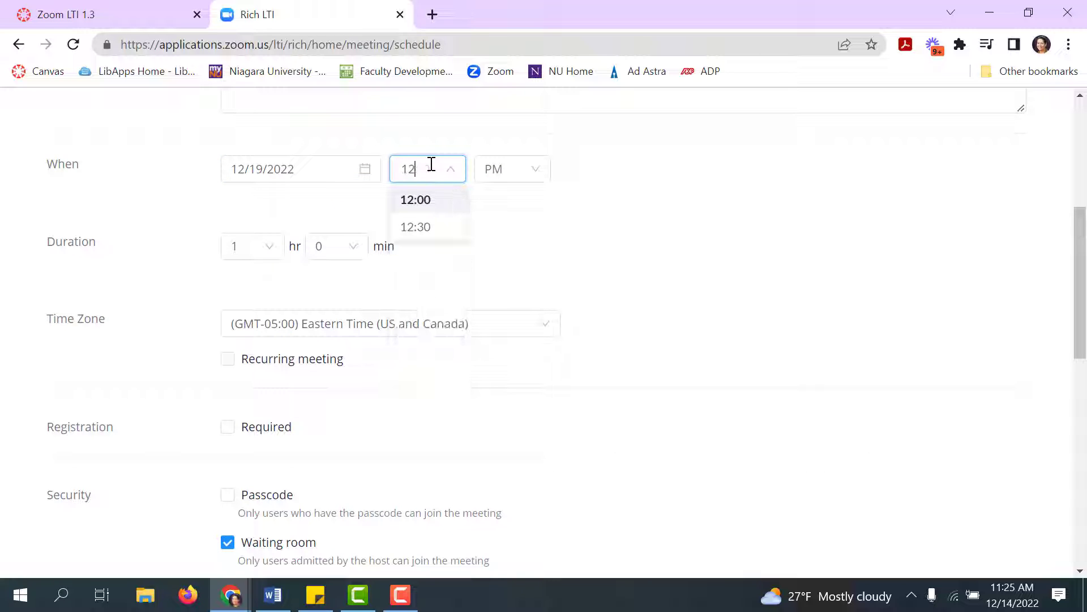
text(:10)
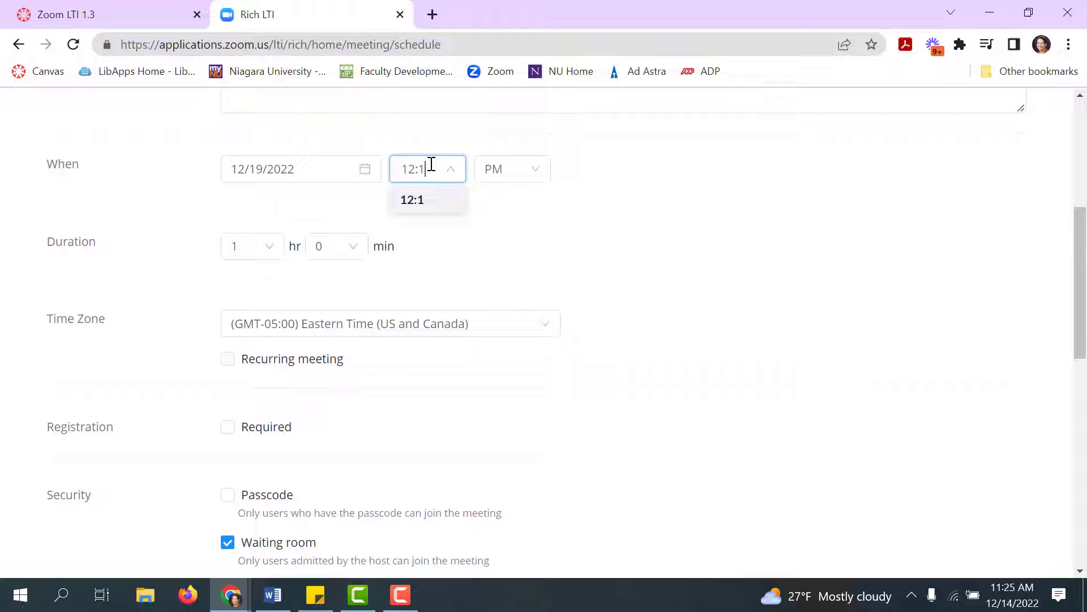
click(427, 214)
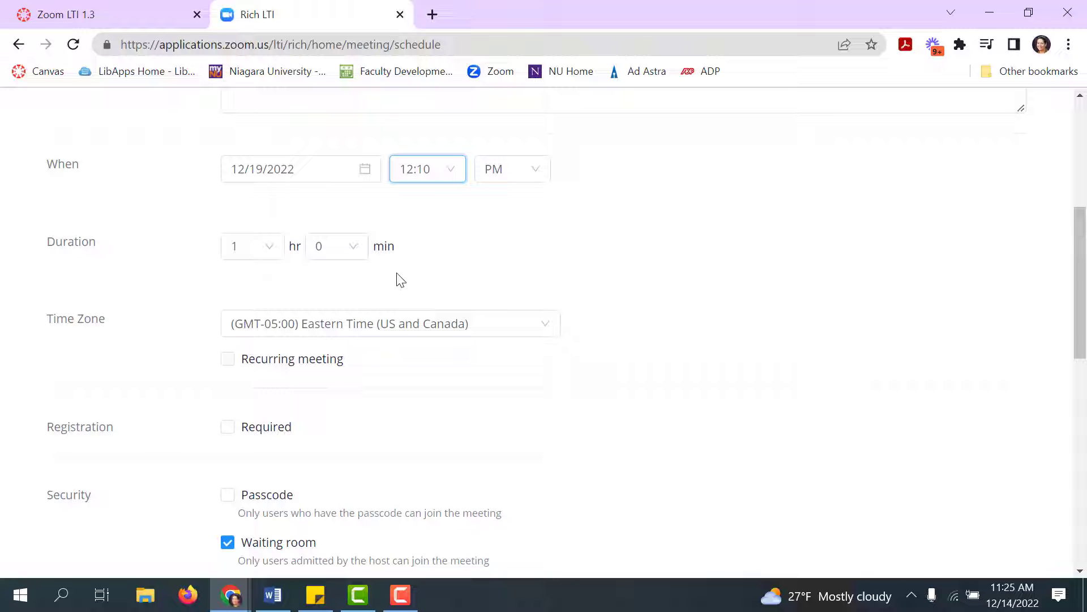
Make the meeting recur weekly on Monday and Wednesday.
scroll(436, 279, down, 2)
scroll(275, 289, up, 2)
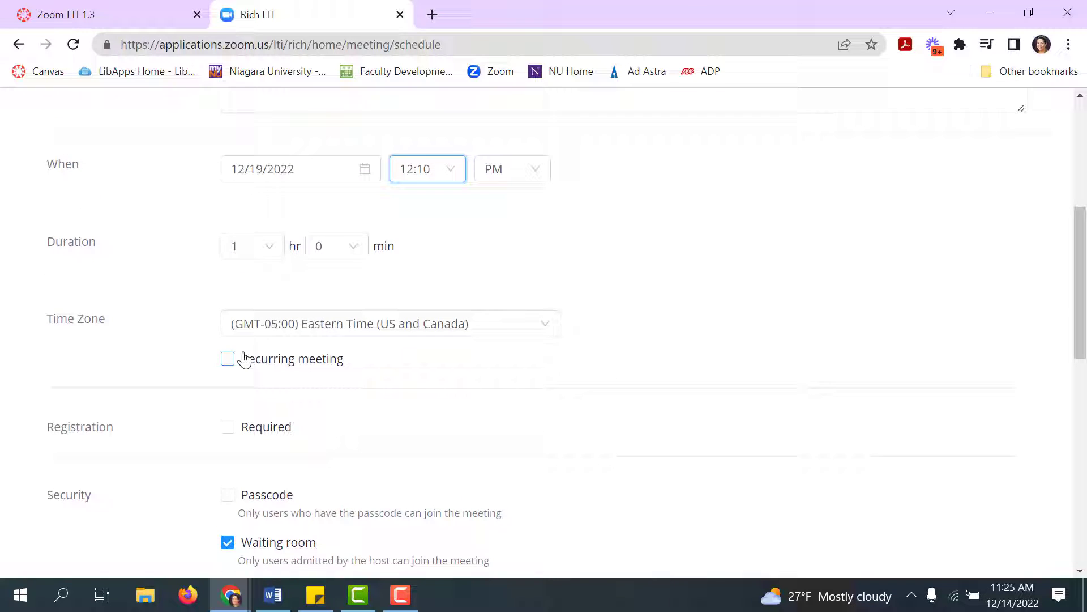
click(229, 359)
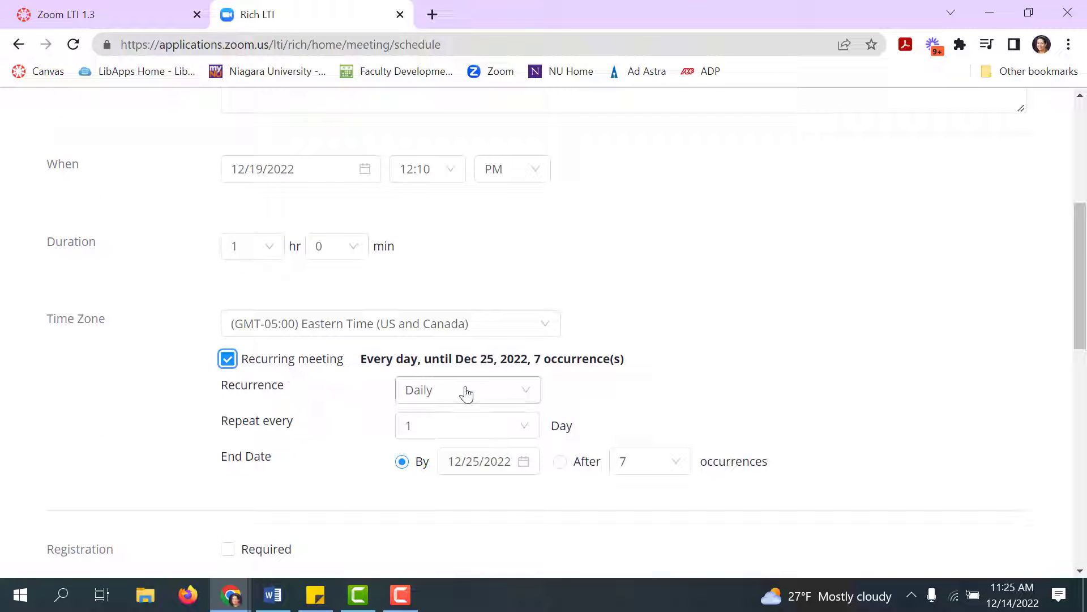
click(467, 393)
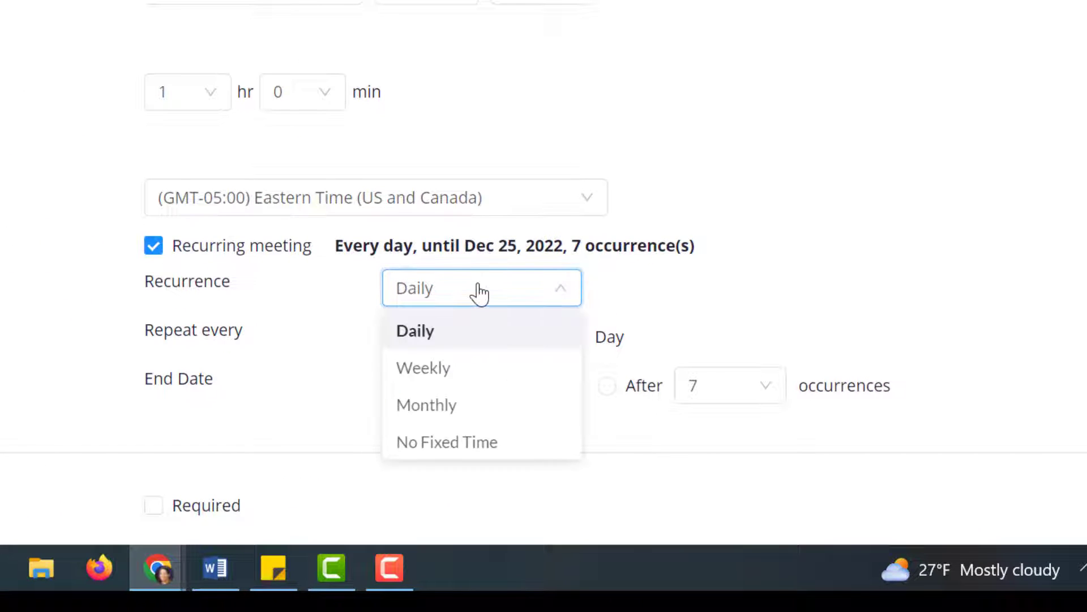
click(451, 374)
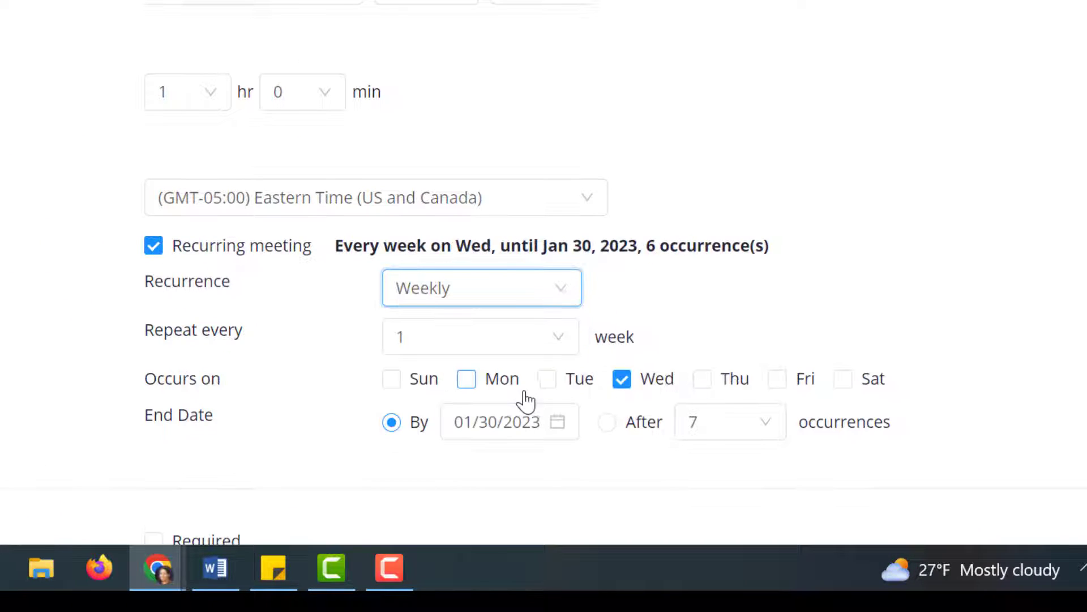
click(467, 383)
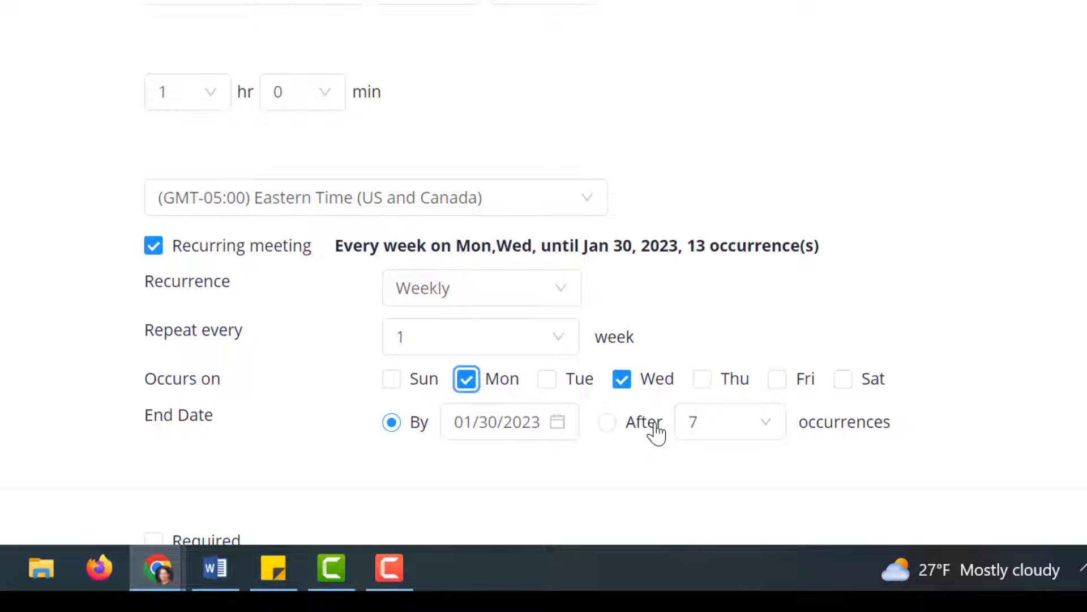
scroll(657, 431, down, 4)
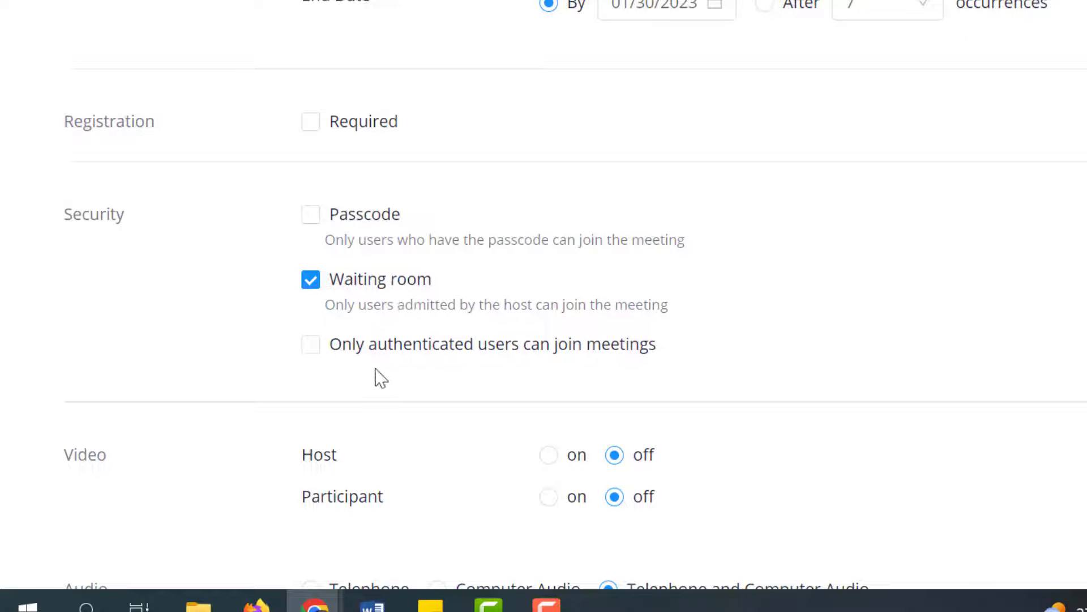
Set Video to on for both Host and Participant.
scroll(386, 367, down, 4)
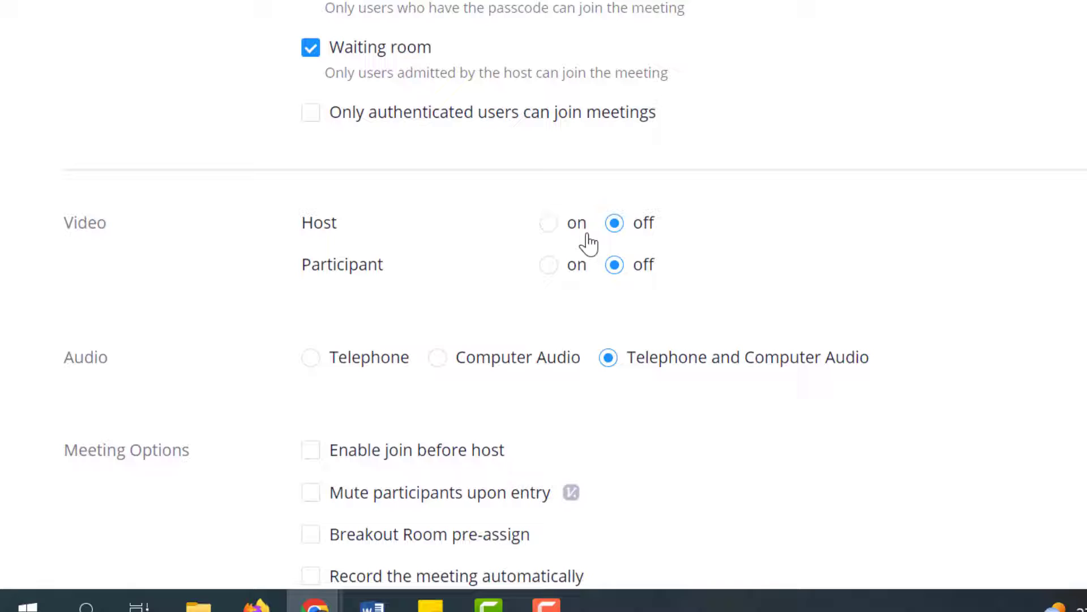
click(549, 226)
click(549, 267)
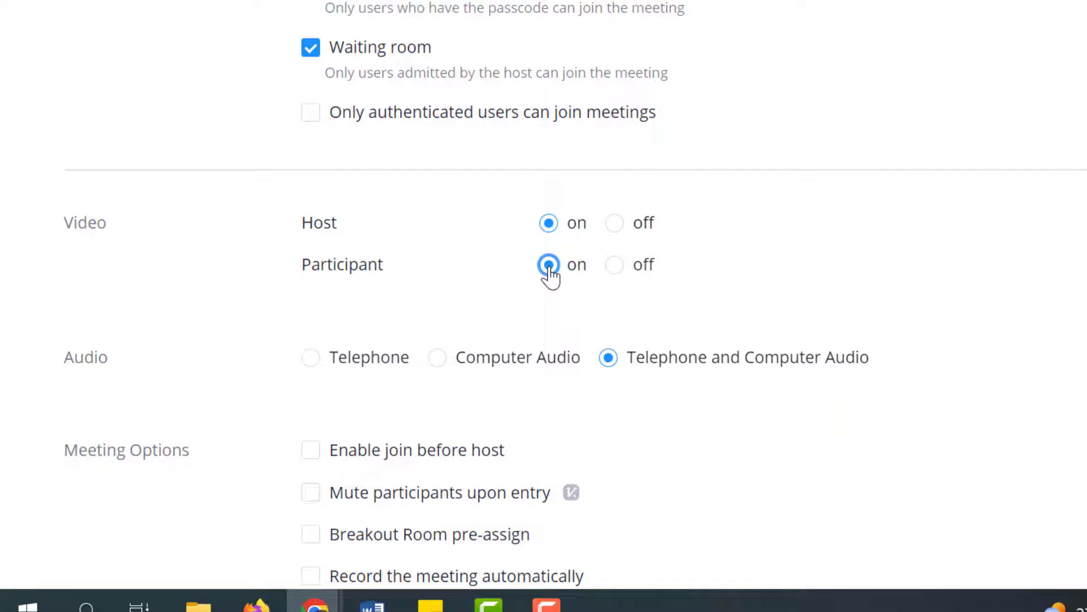
scroll(601, 299, down, 2)
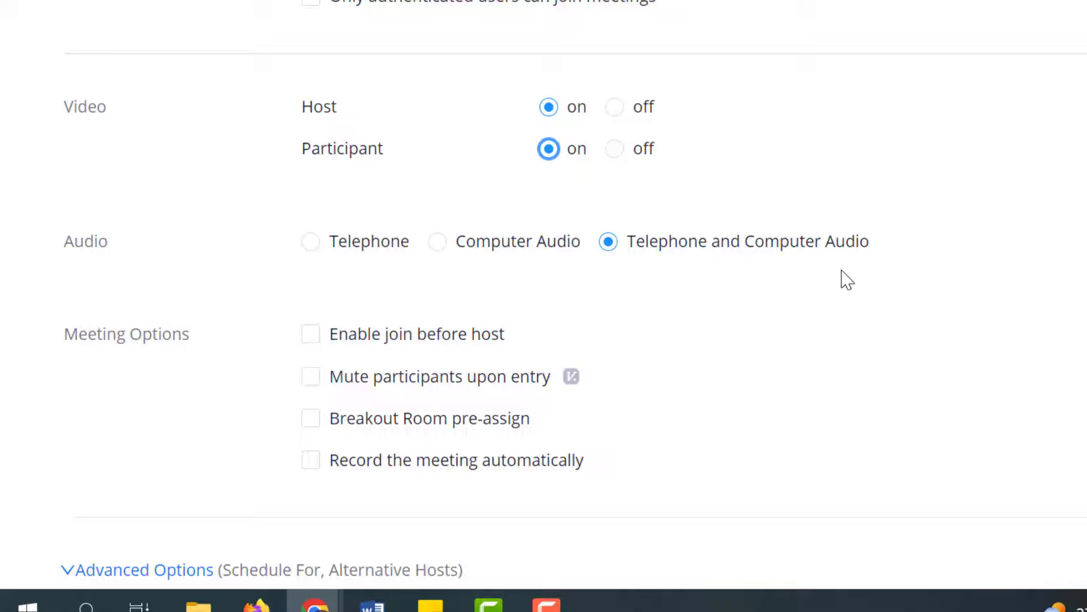
scroll(847, 279, down, 3)
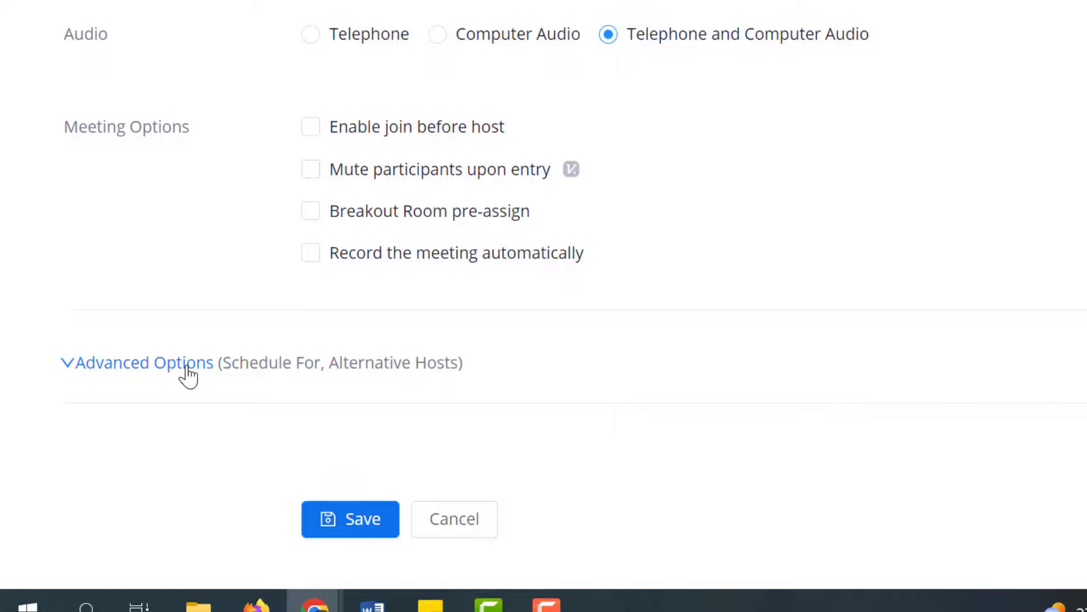
Expand Advanced Options, select the Alternative Hosts field, and save the recurring meeting.
click(187, 364)
scroll(188, 367, down, 2)
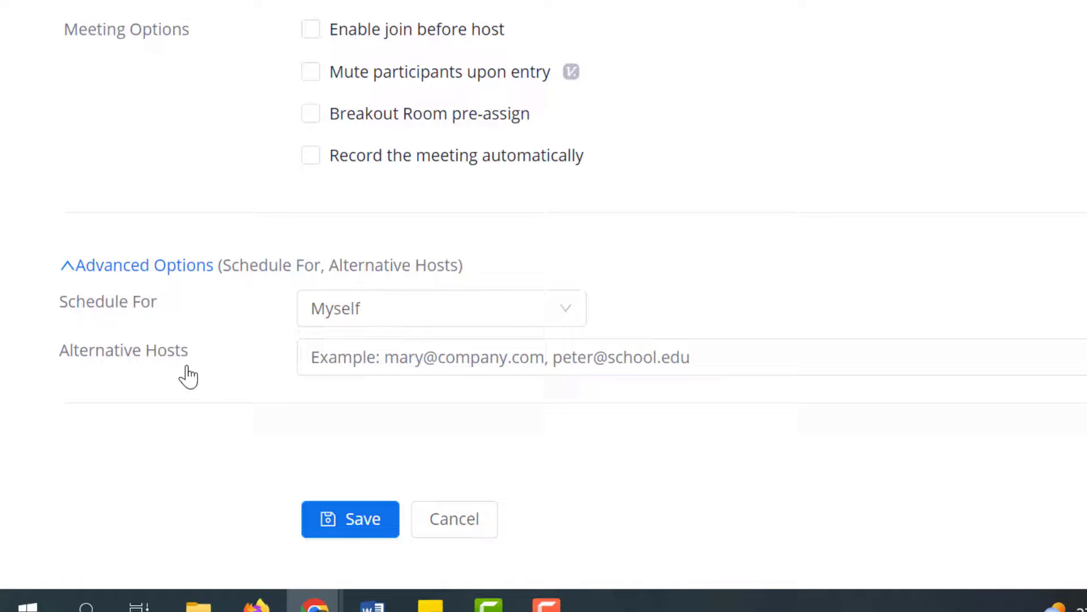
click(373, 364)
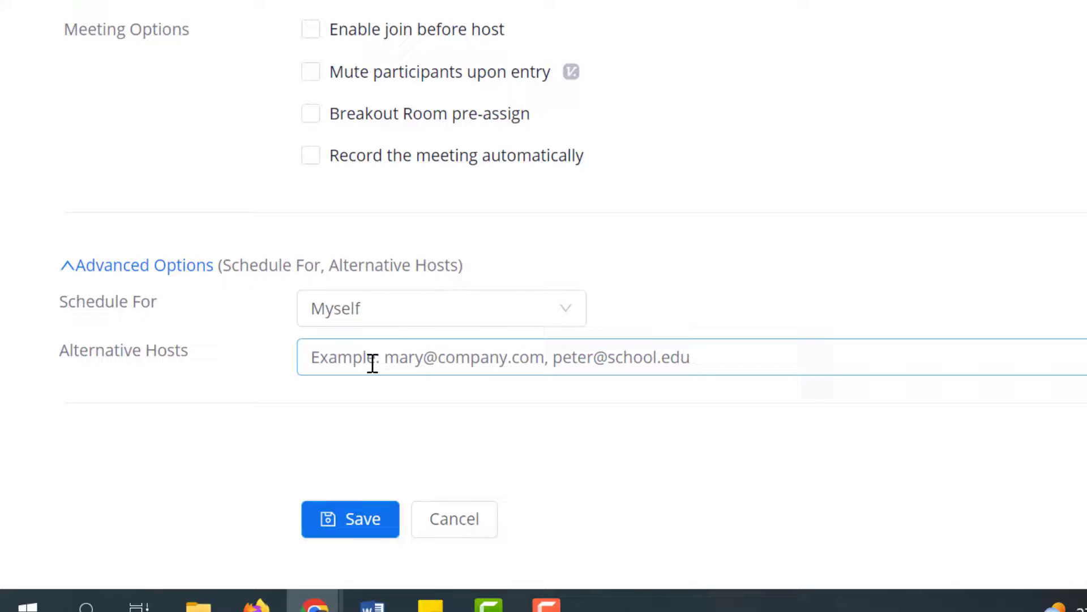
click(335, 530)
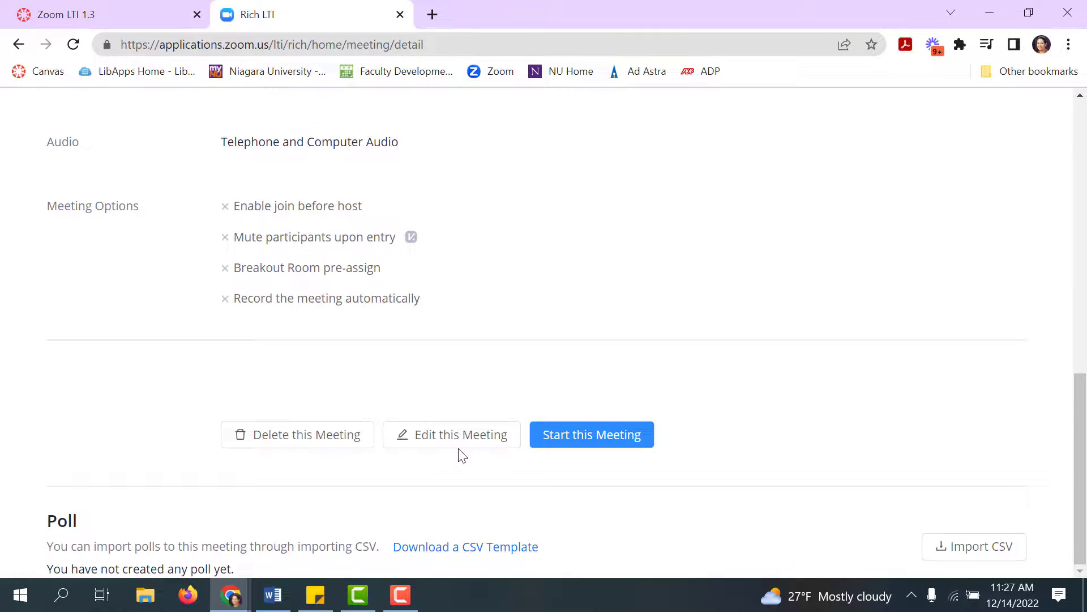
scroll(463, 455, up, 10)
click(109, 191)
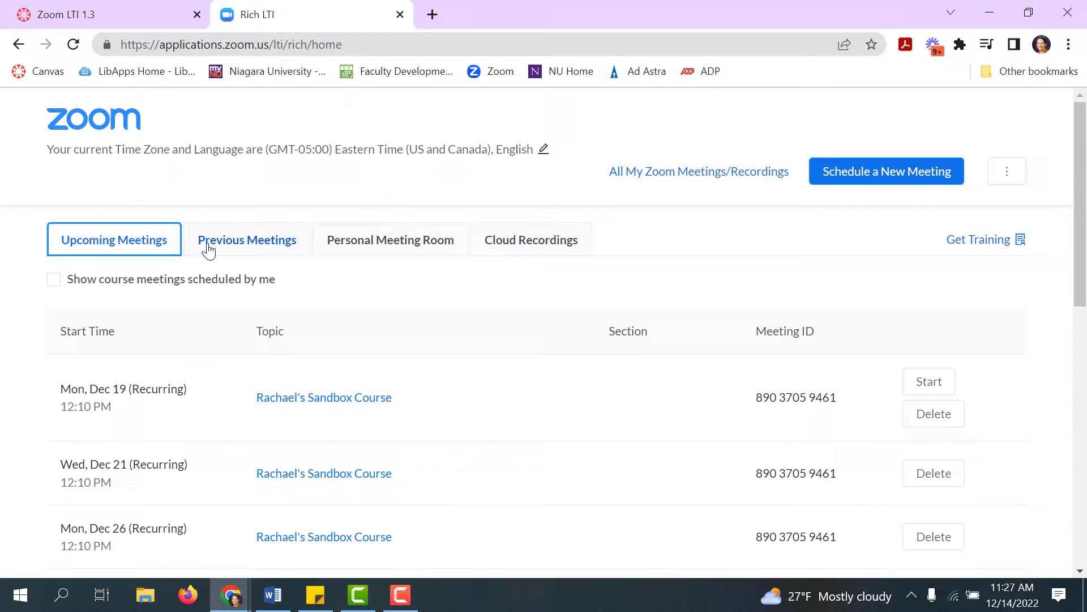
scroll(229, 306, down, 3)
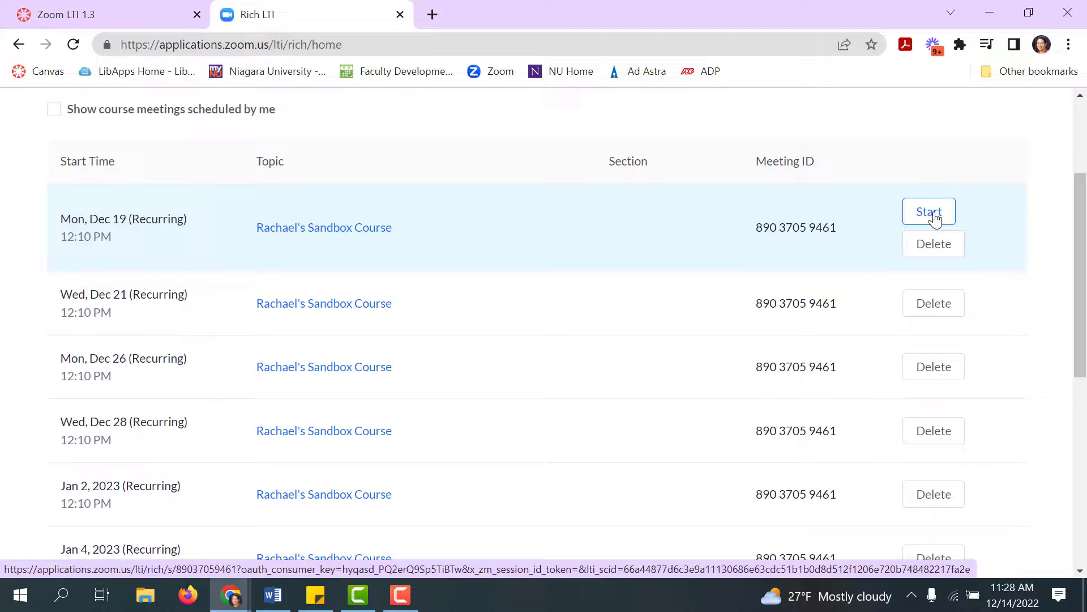
click(160, 8)
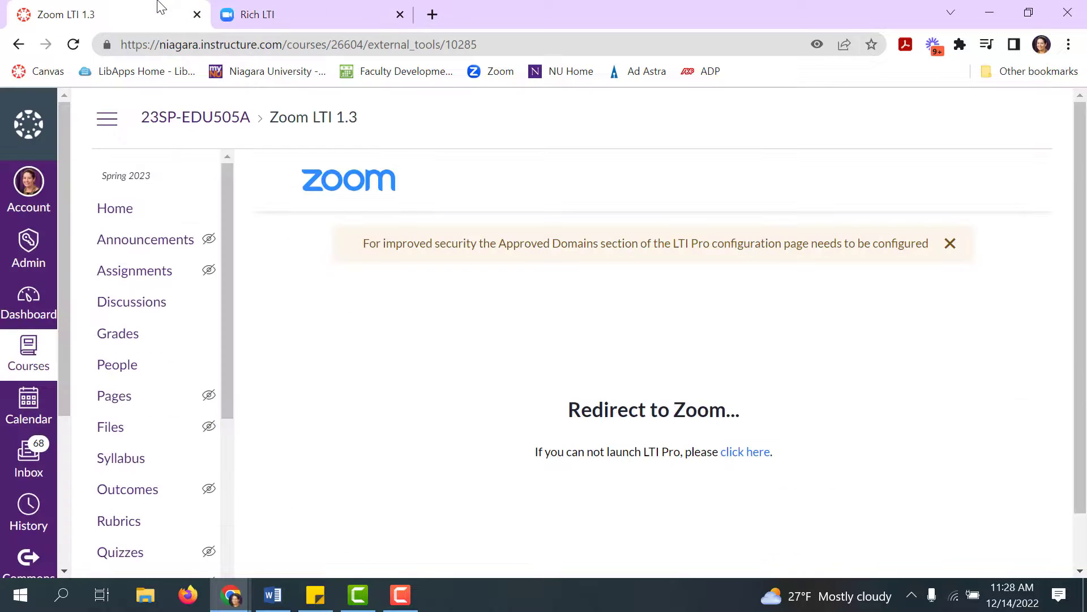
scroll(200, 351, down, 7)
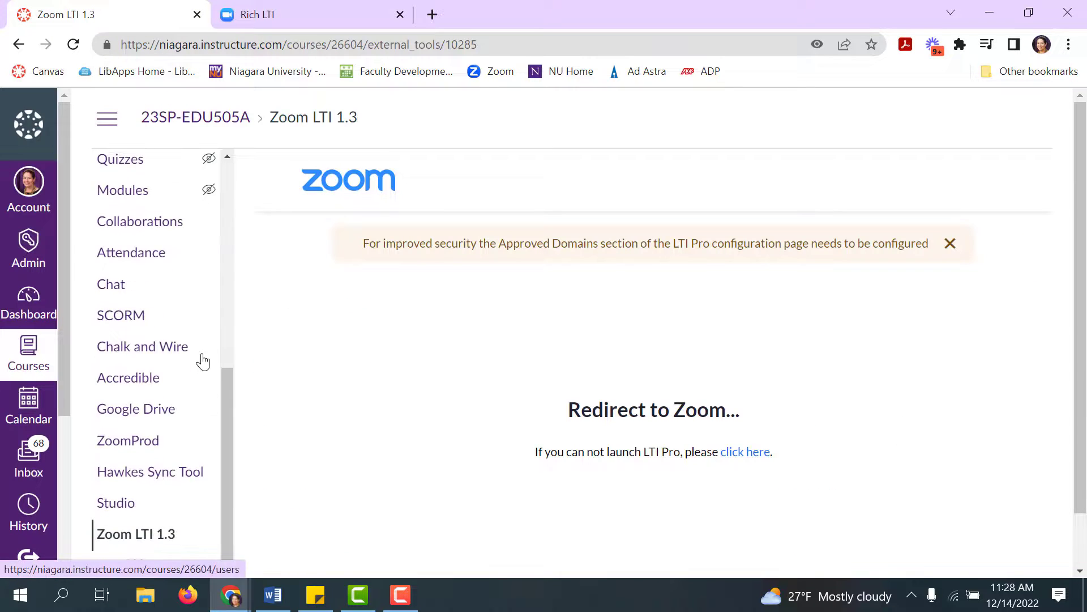
click(146, 531)
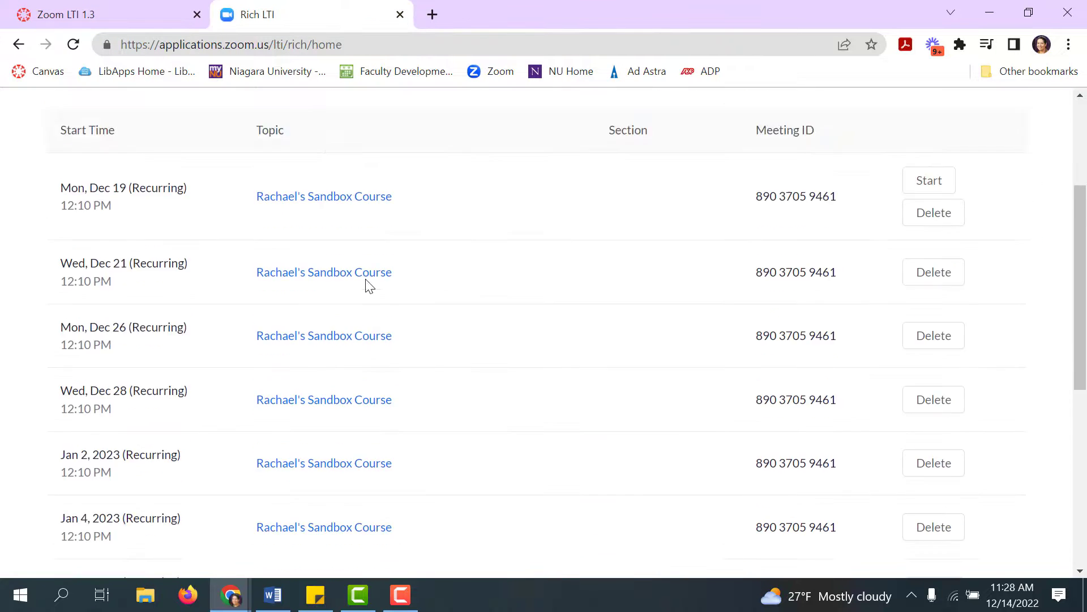
scroll(368, 286, down, 1)
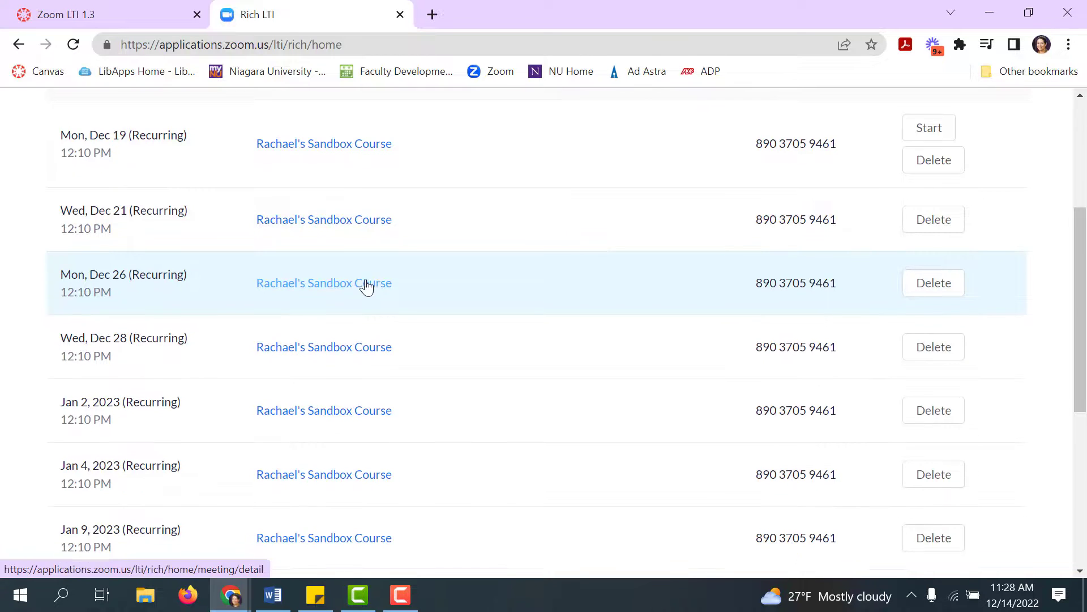
scroll(364, 286, up, 1)
scroll(367, 287, down, 2)
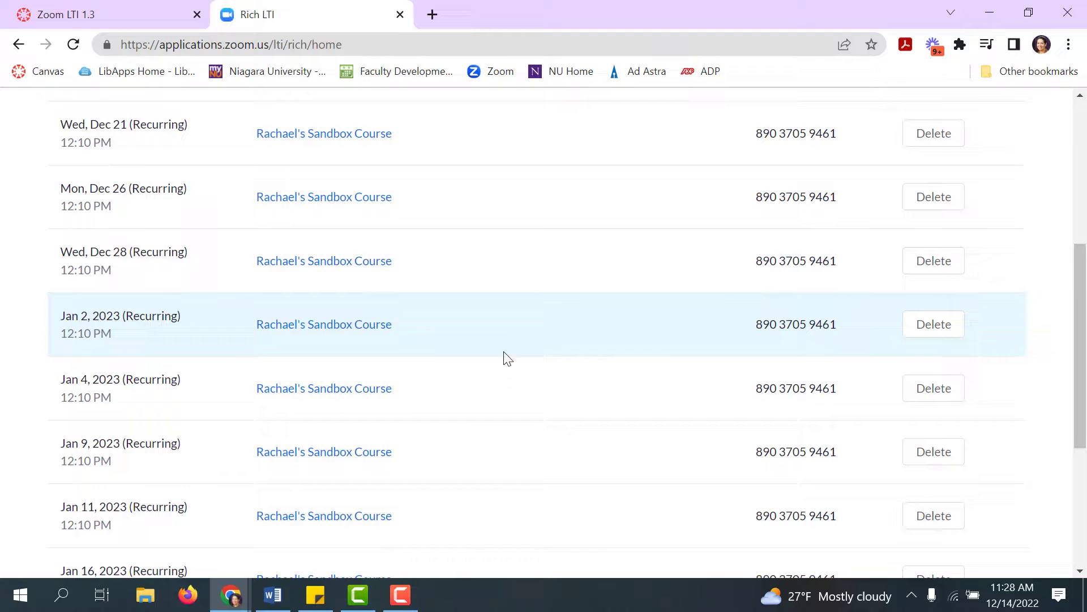
click(931, 338)
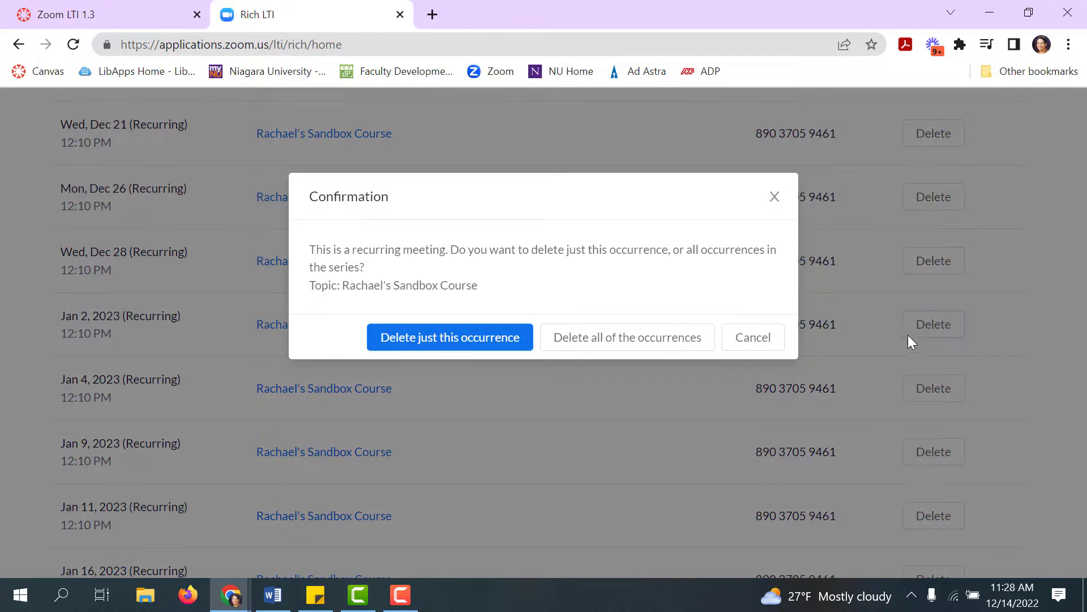